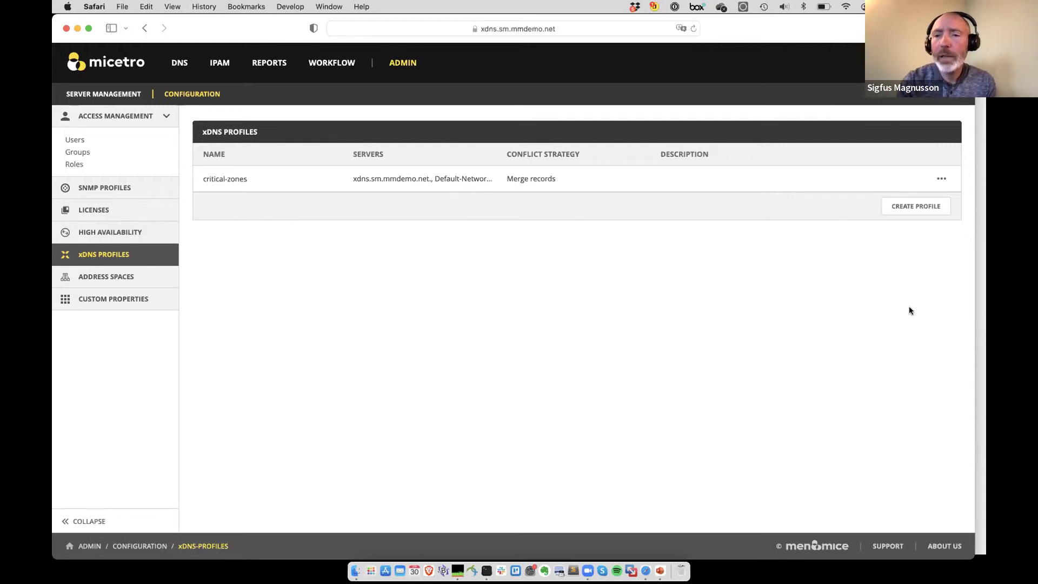
- Create an xDNS profile named 'test' with servers xdns.sm.mmdemo.net. and external-azure on corp-azure
click(914, 205)
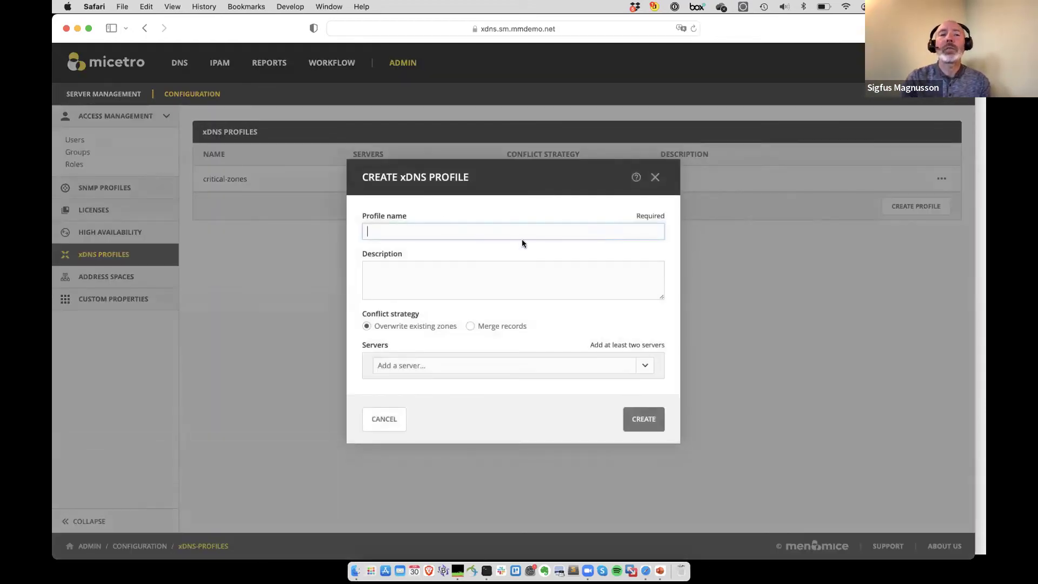
text(test)
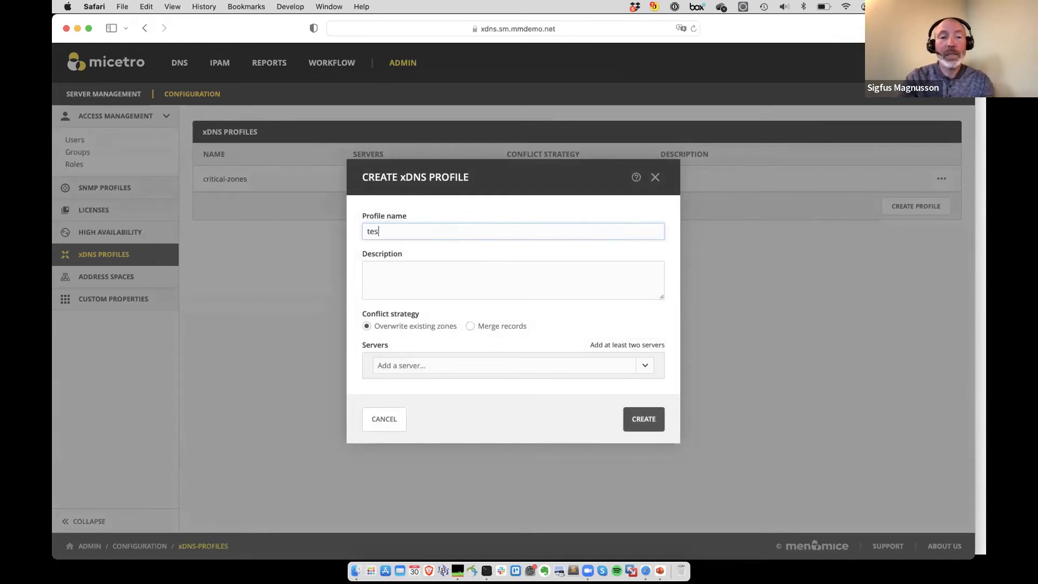
click(578, 365)
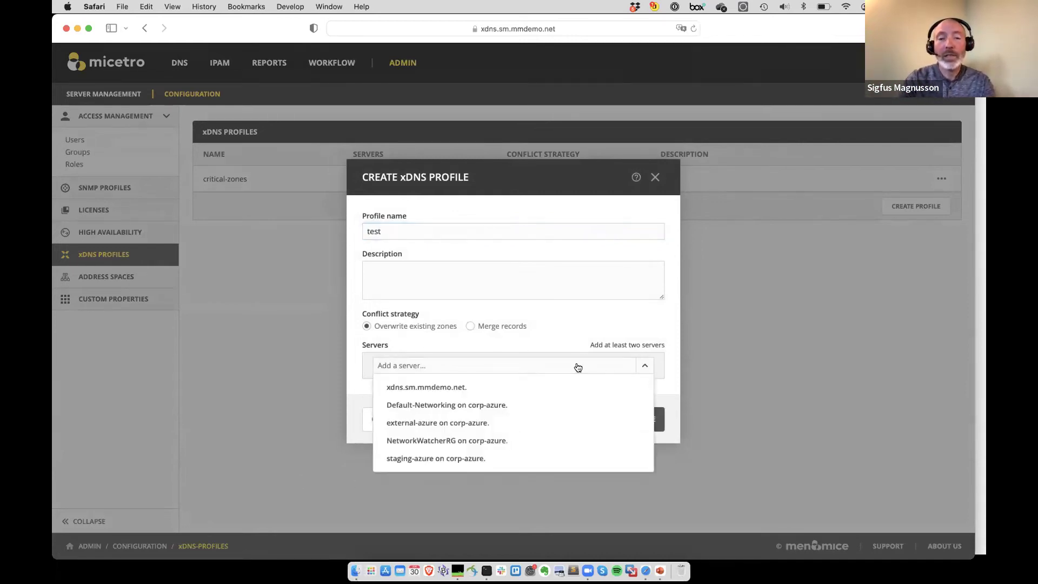
click(425, 389)
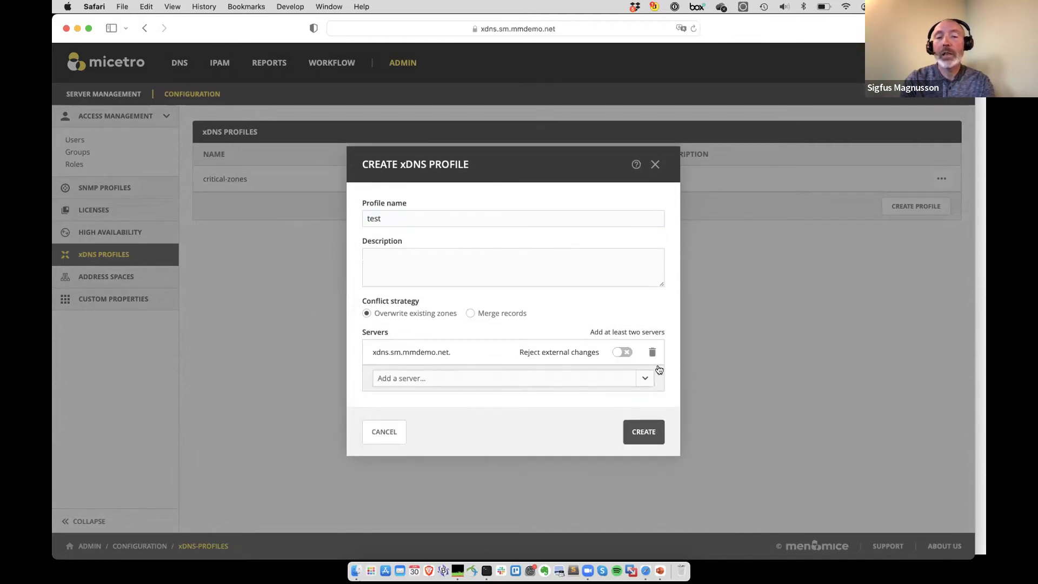
click(426, 379)
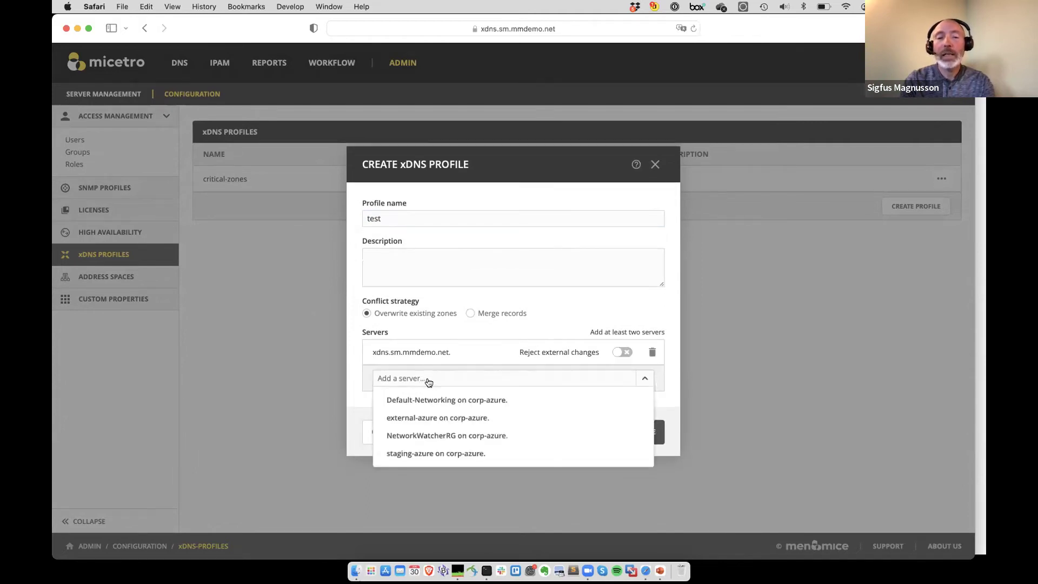
click(443, 418)
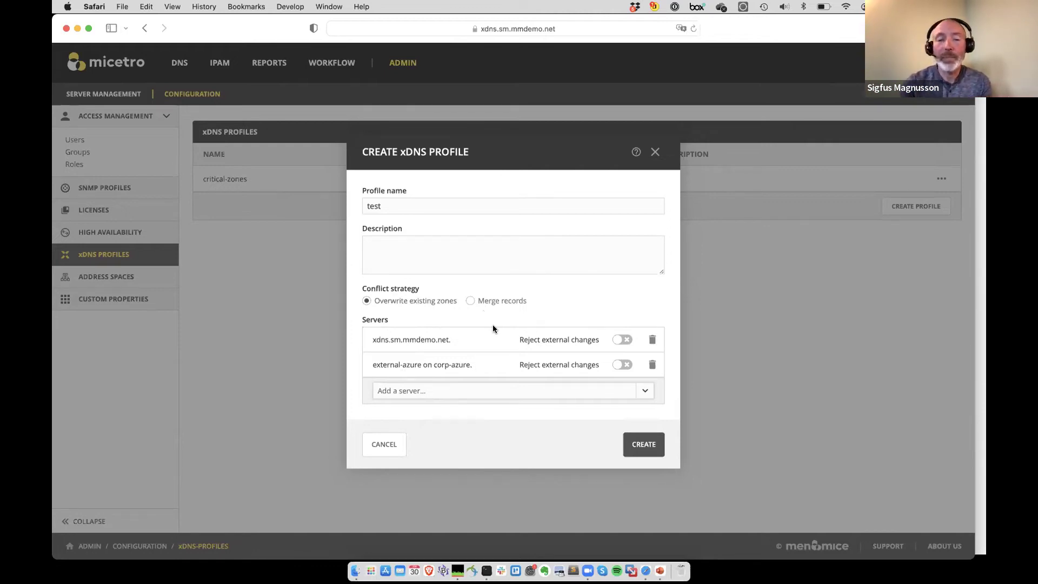
- Choose the Merge records strategy, create the test profile, and save it with comment 'test'
click(470, 301)
click(641, 443)
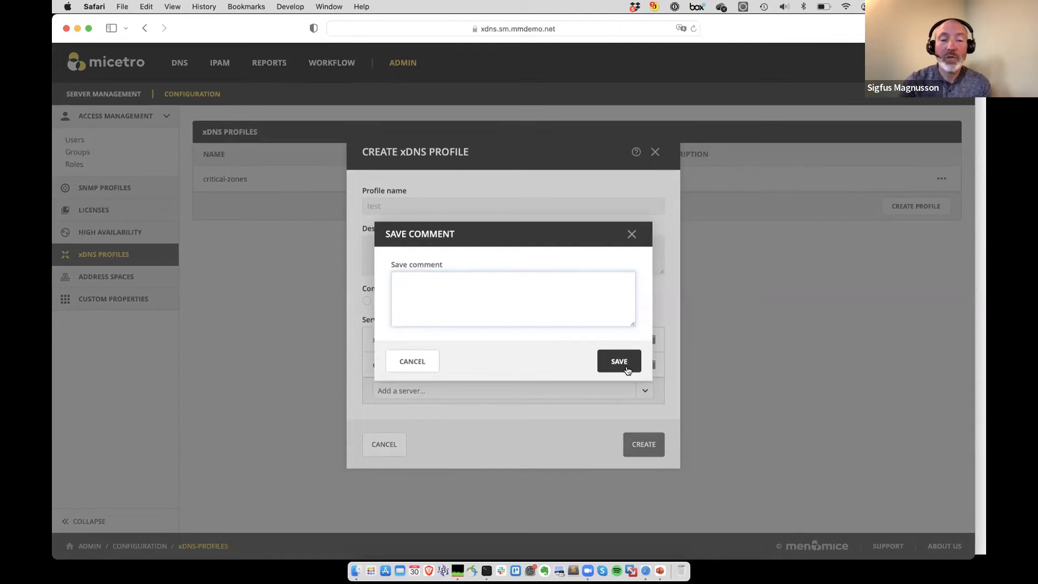
text(test)
click(623, 361)
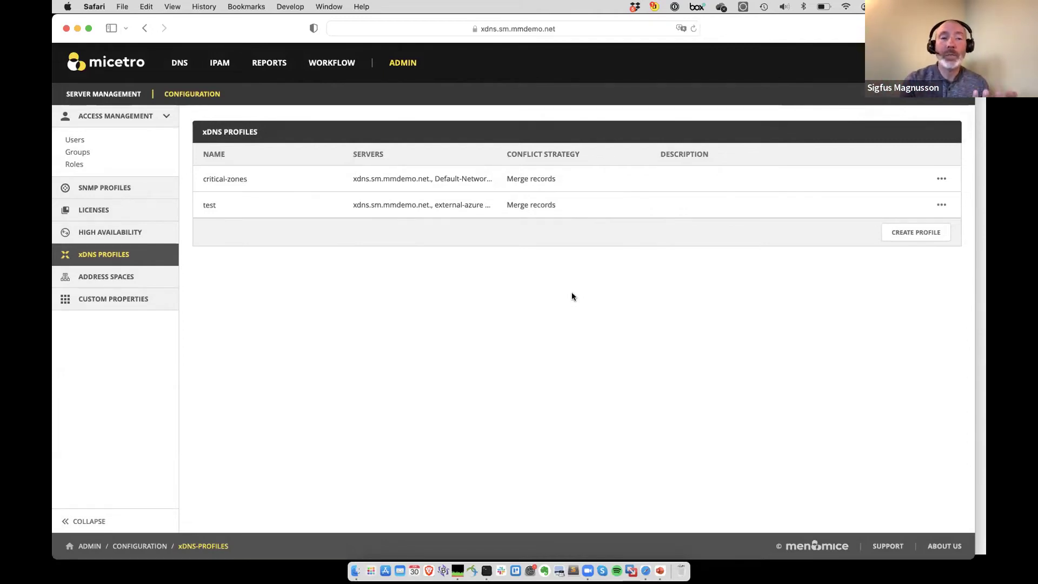
click(180, 63)
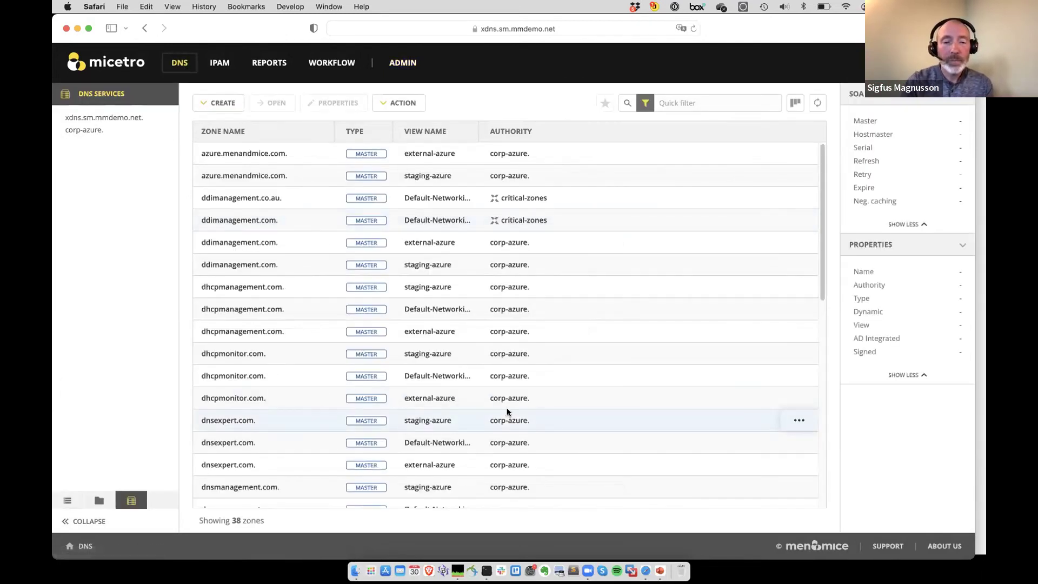
- Inspect both theverybestmovies.net zones (five records on corp-azure, two on xdns.sm.mmdemo.net.) and select both
scroll(703, 417, down, 10)
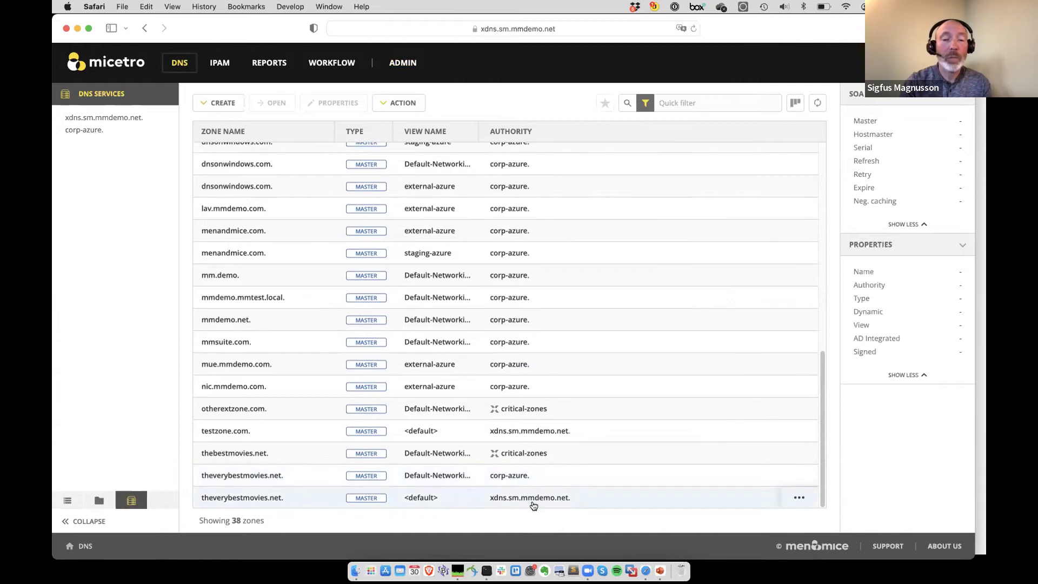
double_click(515, 476)
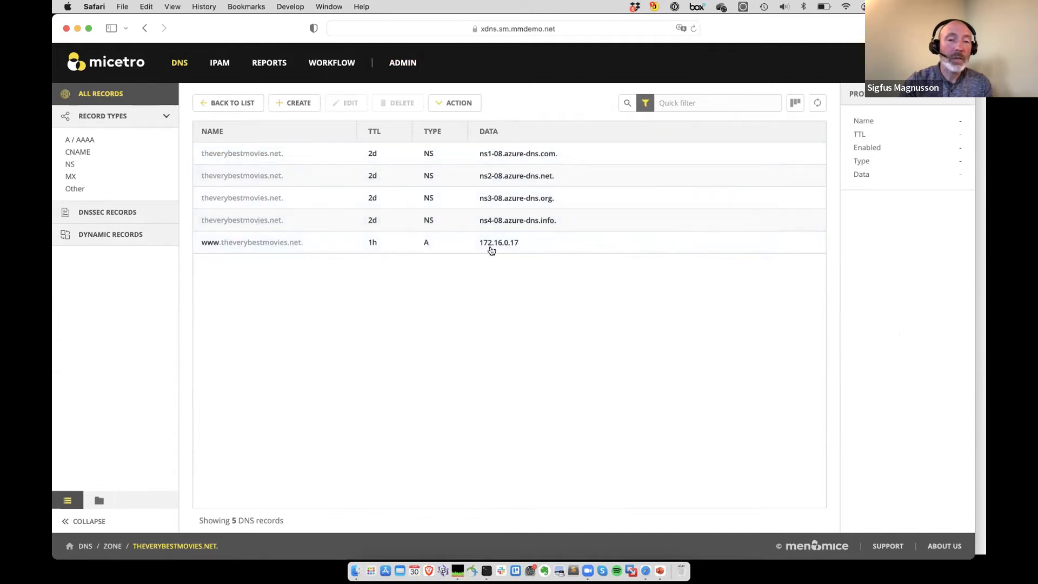
click(225, 104)
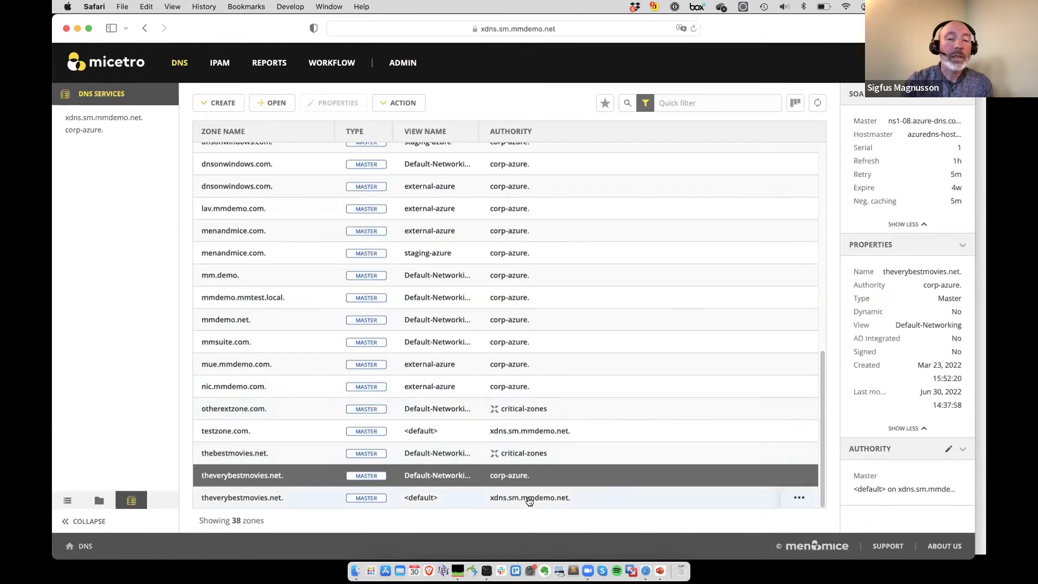
double_click(530, 501)
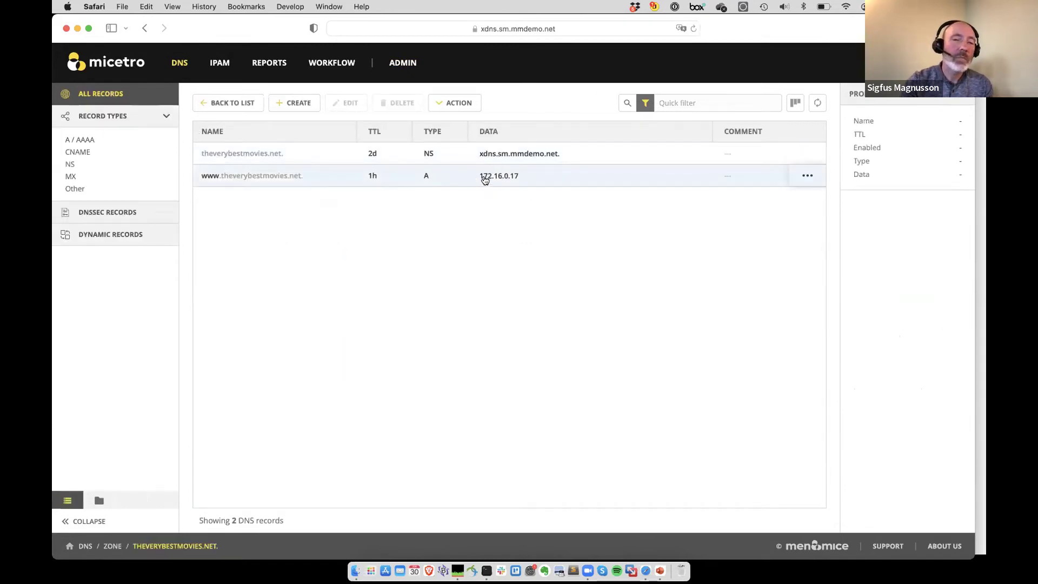
click(239, 103)
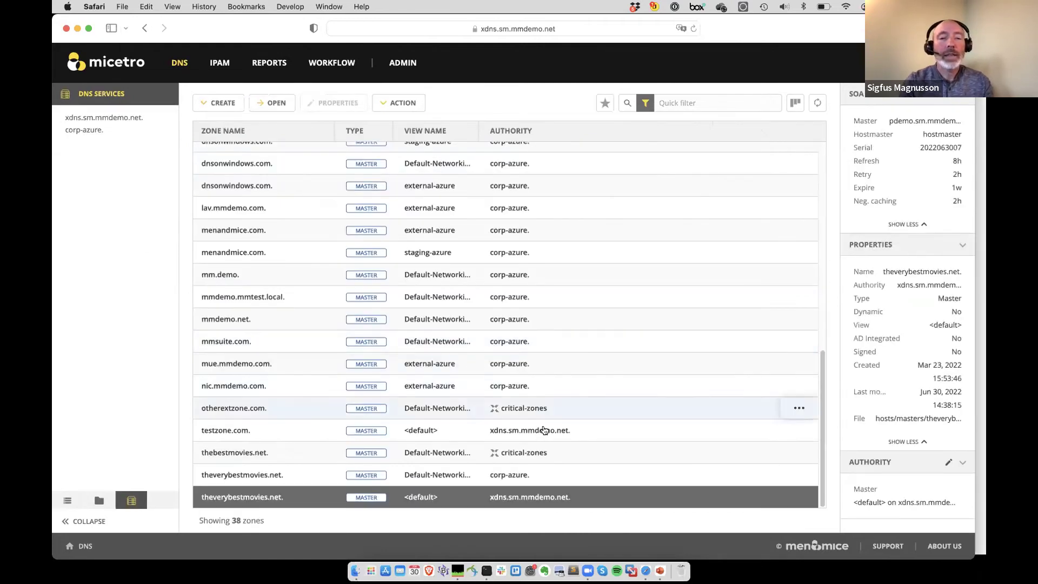
shift+click(545, 474)
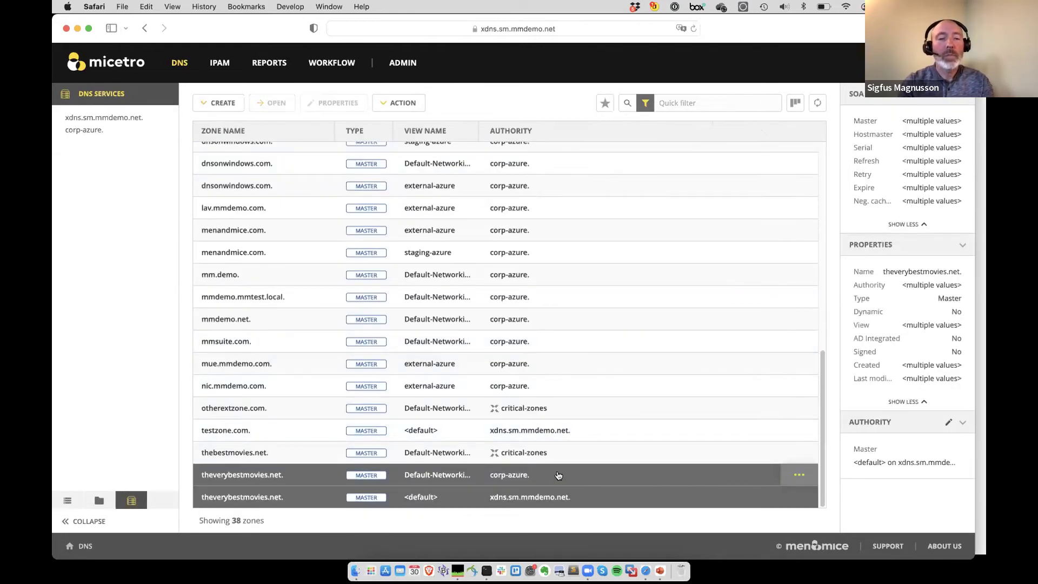
- Add the two selected theverybestmovies.net zones to critical-zones, saving with comment 'test'
click(799, 475)
click(871, 458)
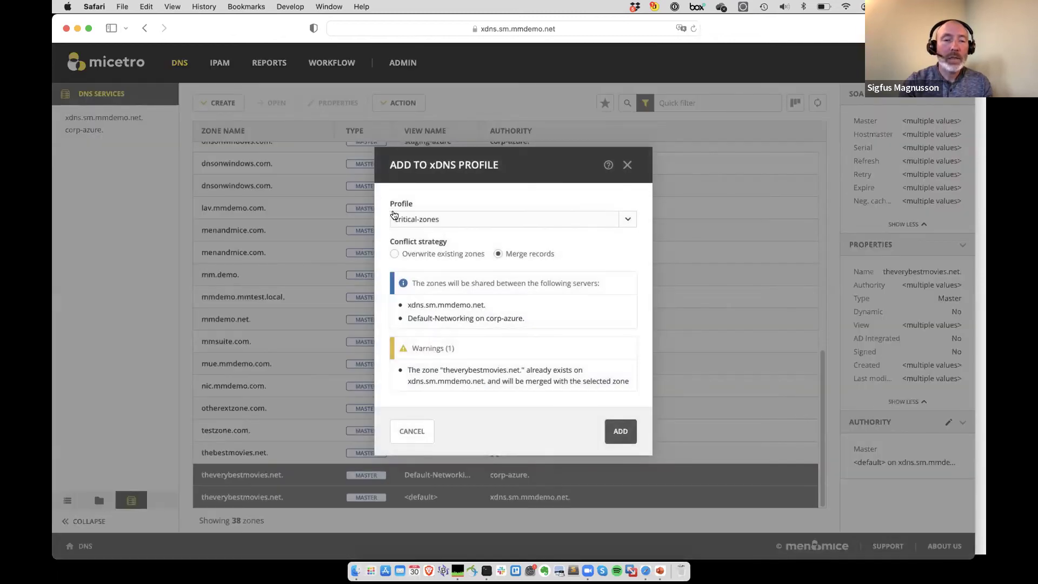
click(619, 432)
text(test)
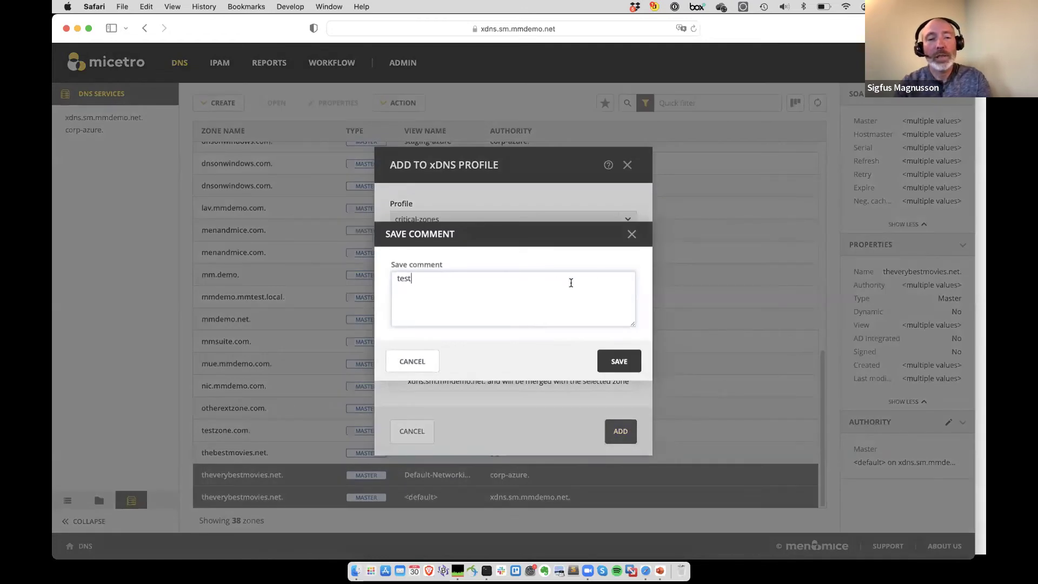
click(619, 363)
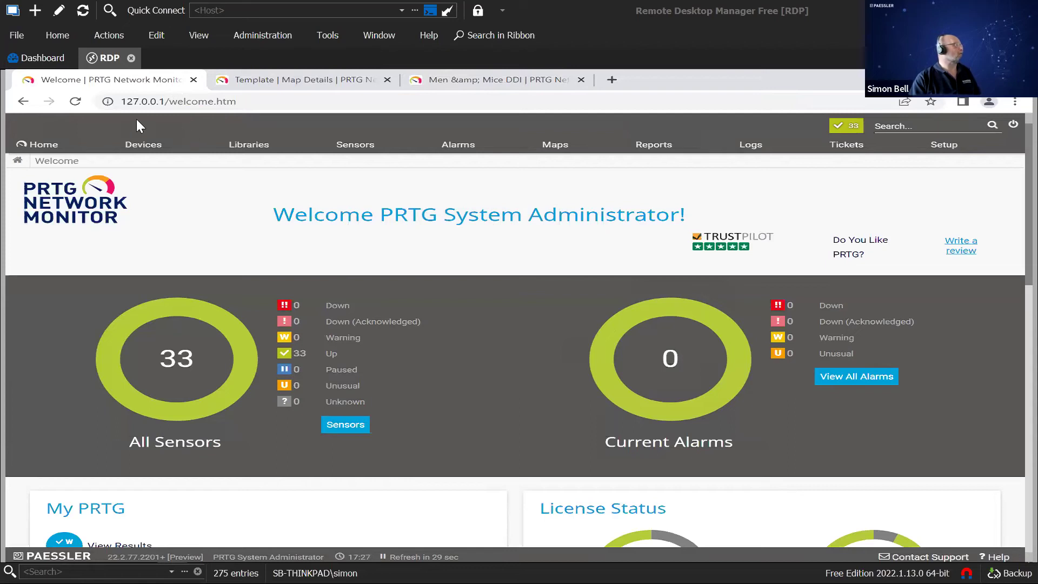
- Show the overview of all monitored devices in PRTG
click(139, 145)
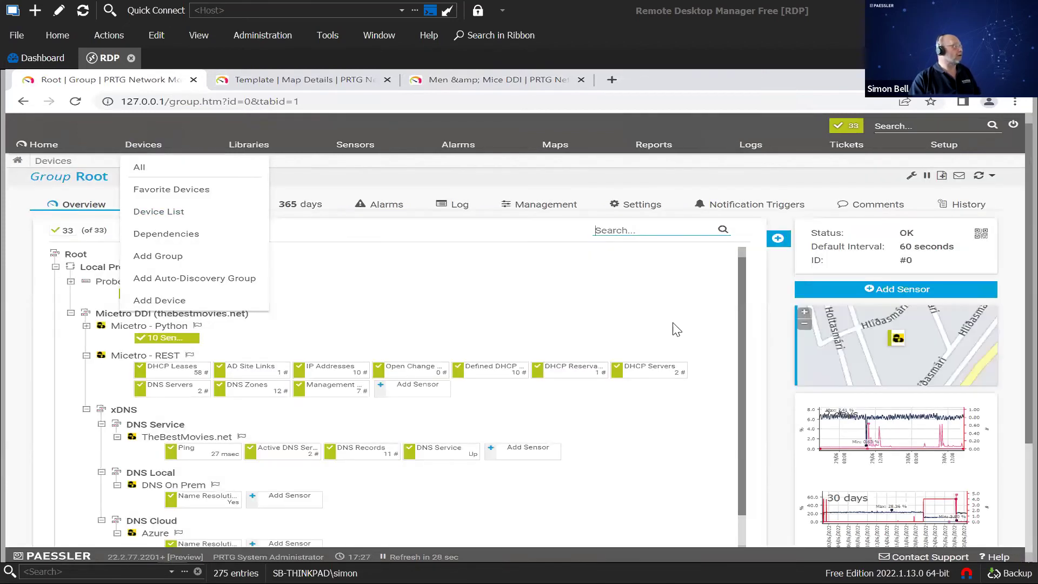
scroll(683, 323, down, 1)
scroll(684, 360, up, 1)
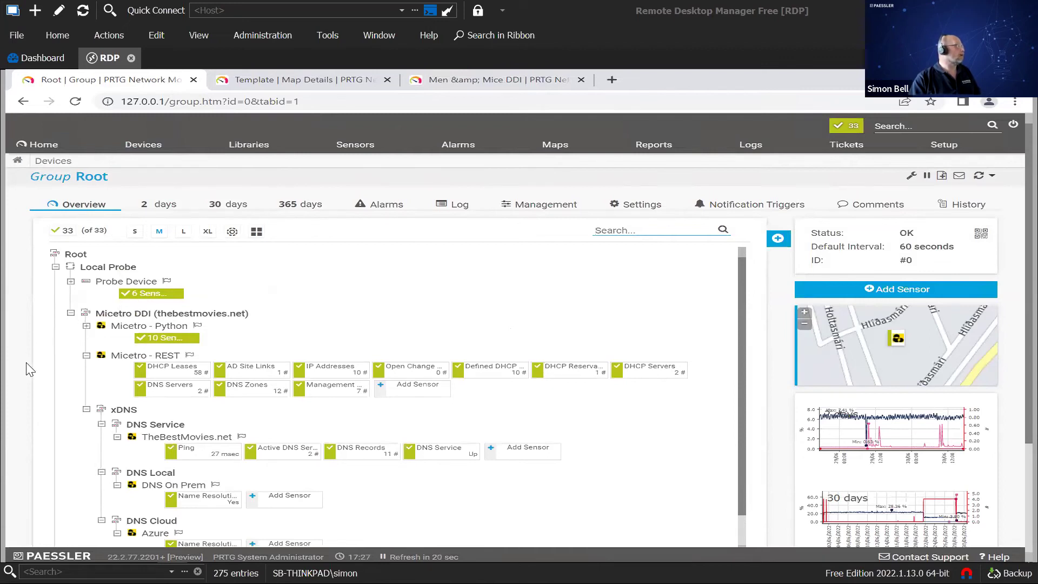
- Collapse the xDNS group and Micetro - Python, then open the Micetro - REST device page
click(86, 410)
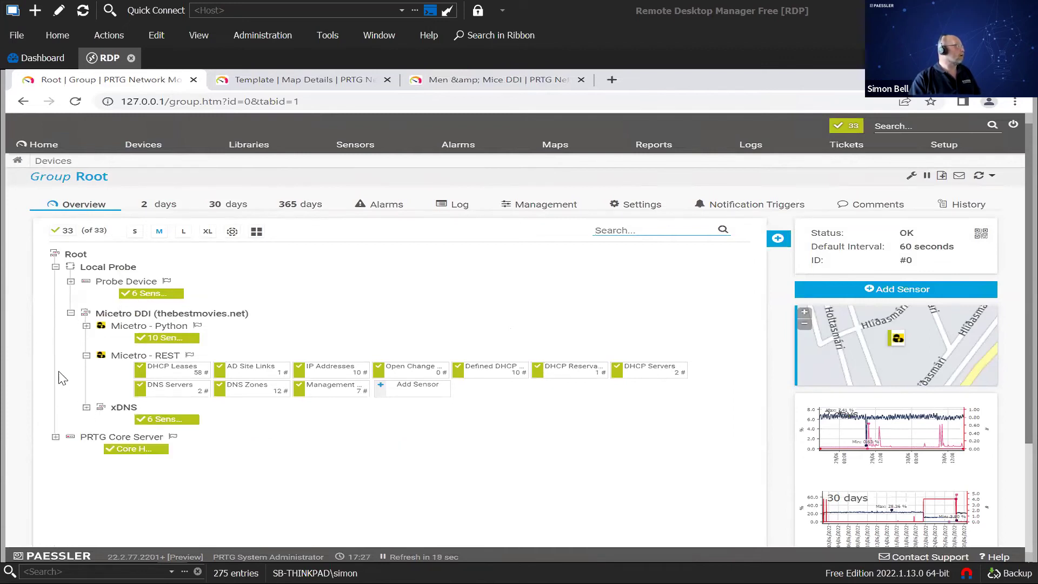
click(86, 327)
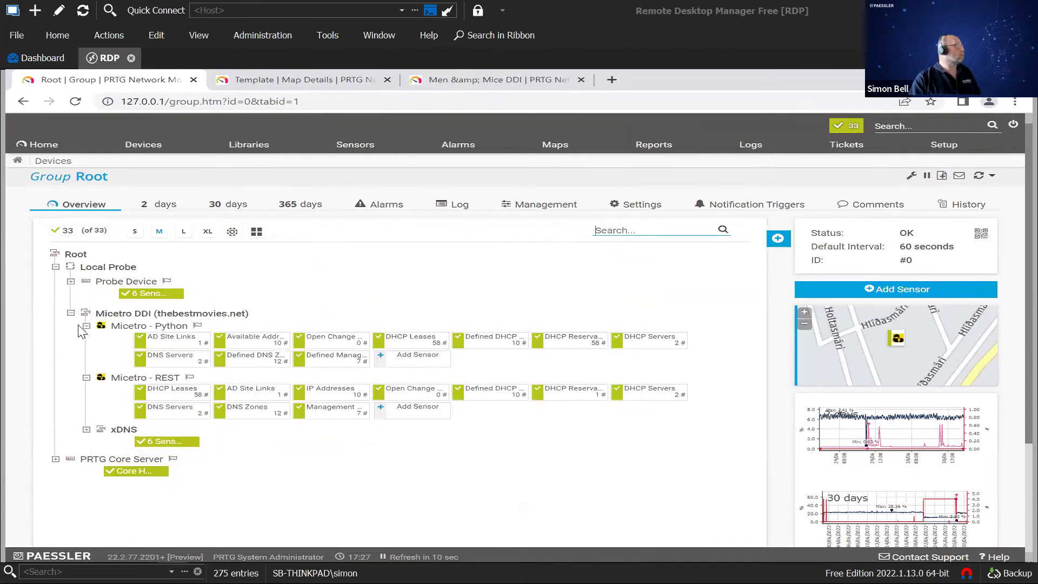
click(87, 327)
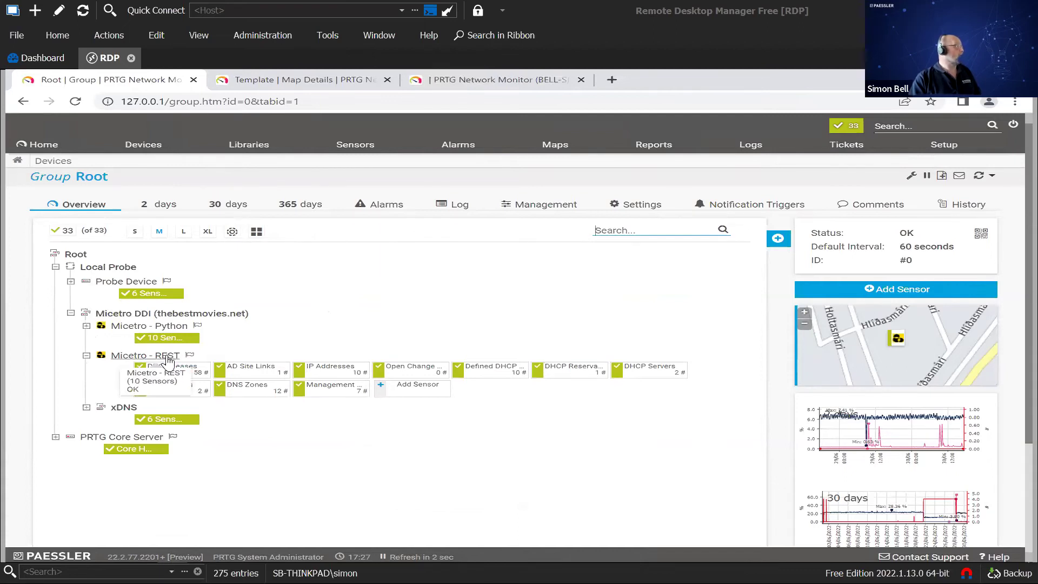
mouse_move(167, 361)
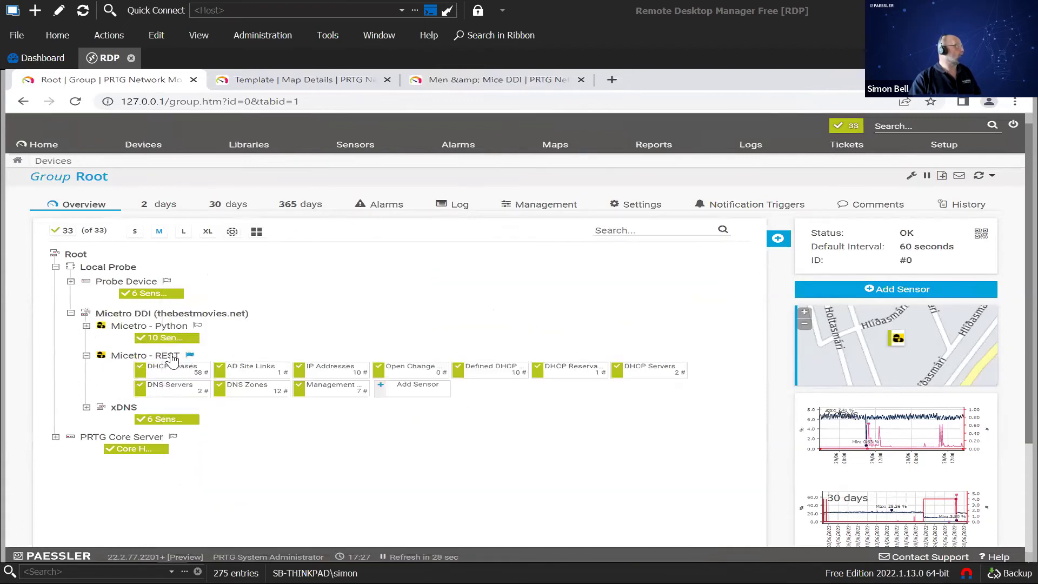
click(173, 359)
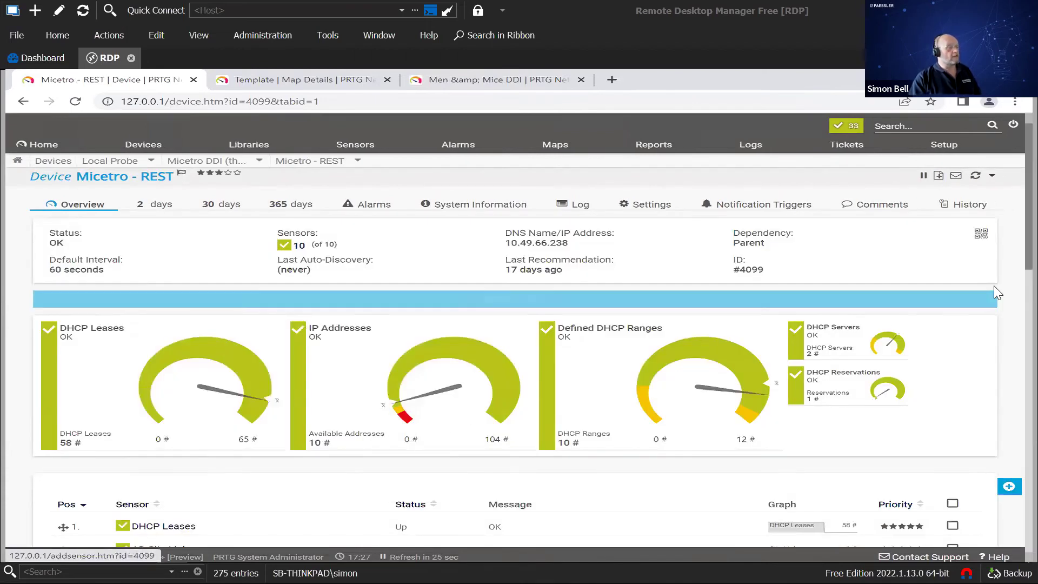
- Review Micetro - REST's DHCP Leases, IP Addresses and Defined DHCP Ranges gauges, then return to Root
scroll(1011, 300, down, 2)
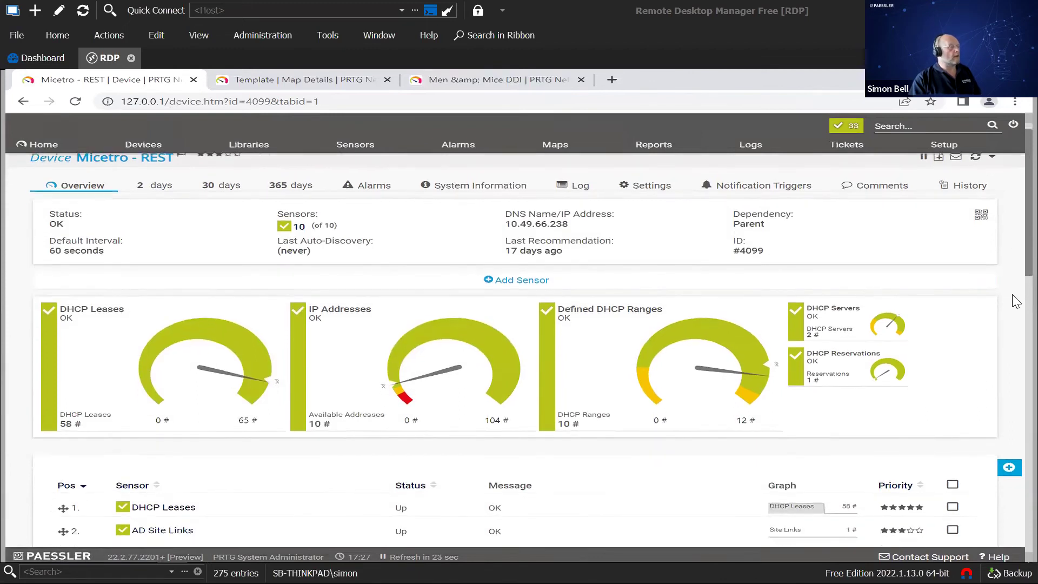
scroll(1016, 301, down, 3)
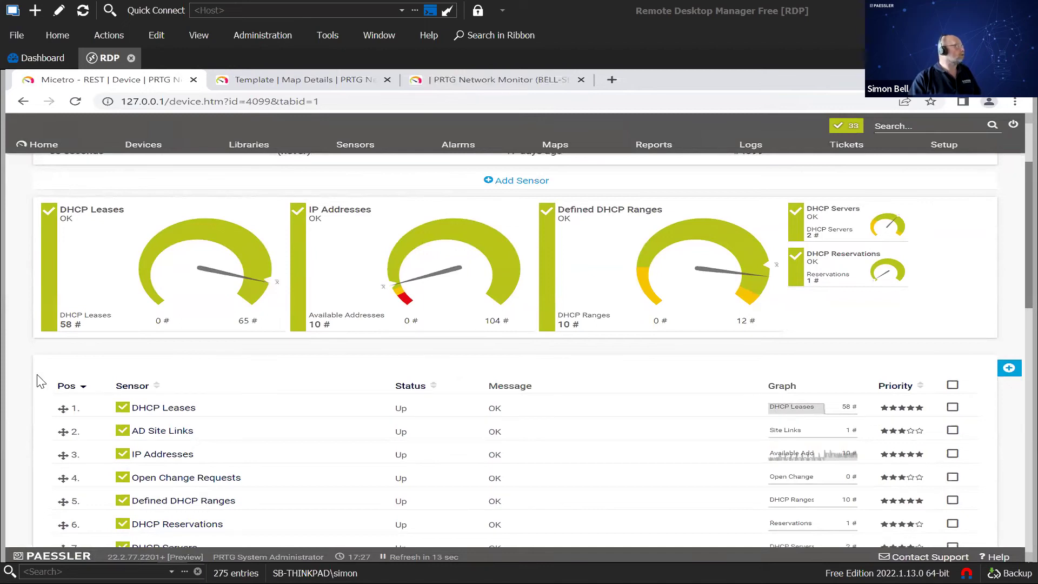
mouse_move(85, 312)
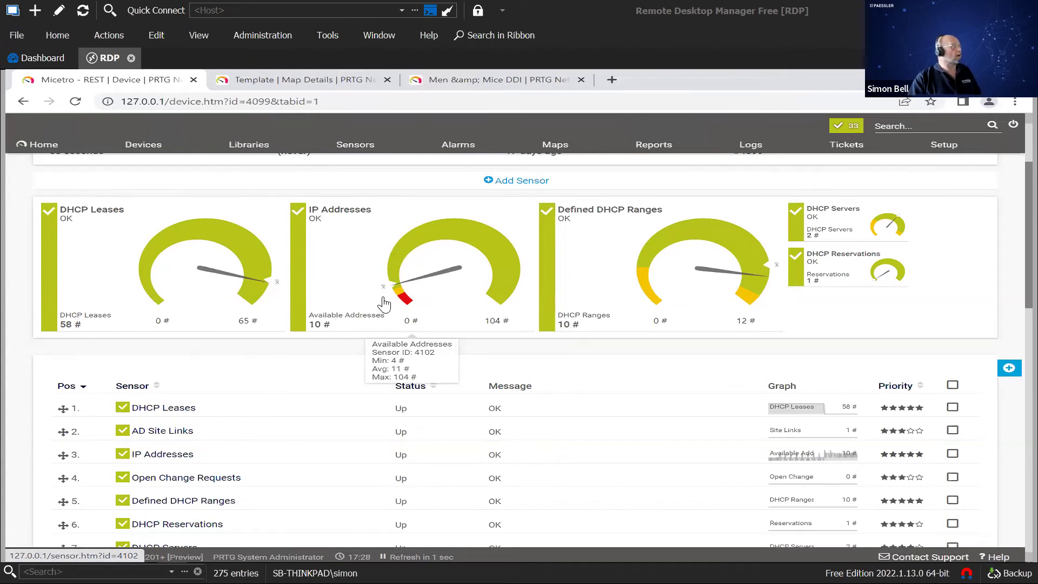
mouse_move(385, 306)
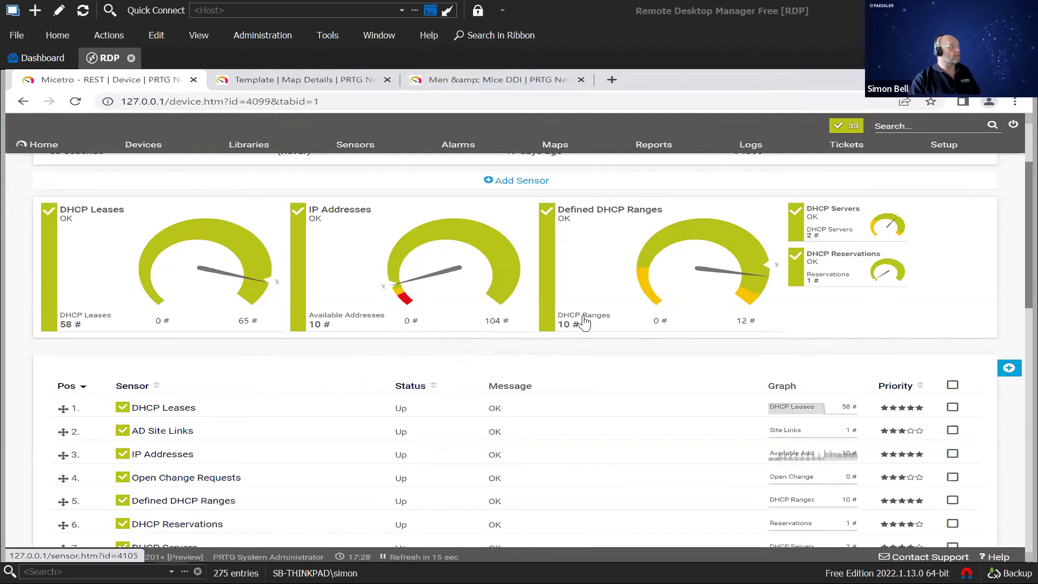
mouse_move(606, 300)
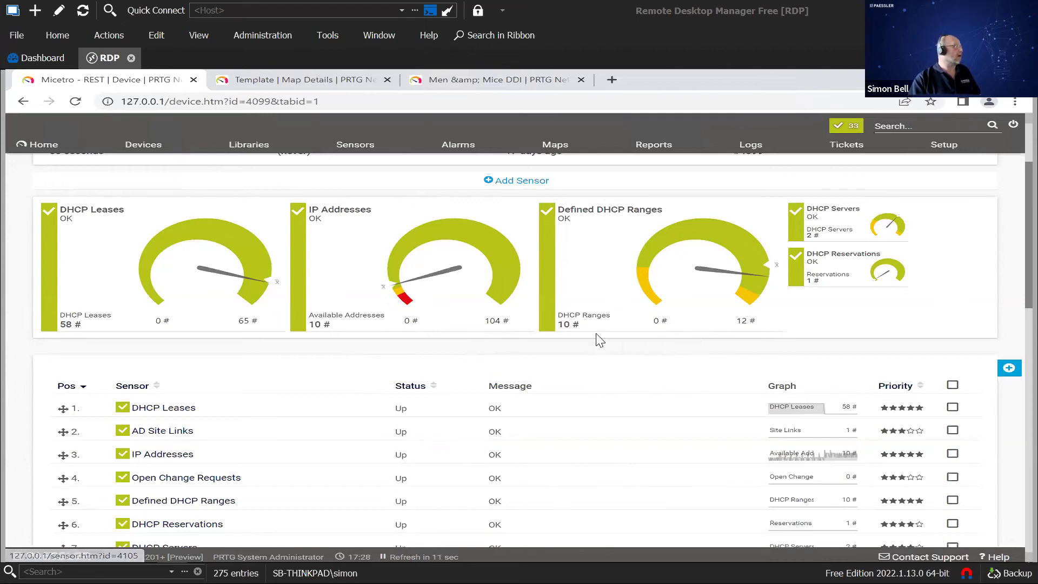
scroll(598, 341, down, 1)
scroll(597, 342, up, 3)
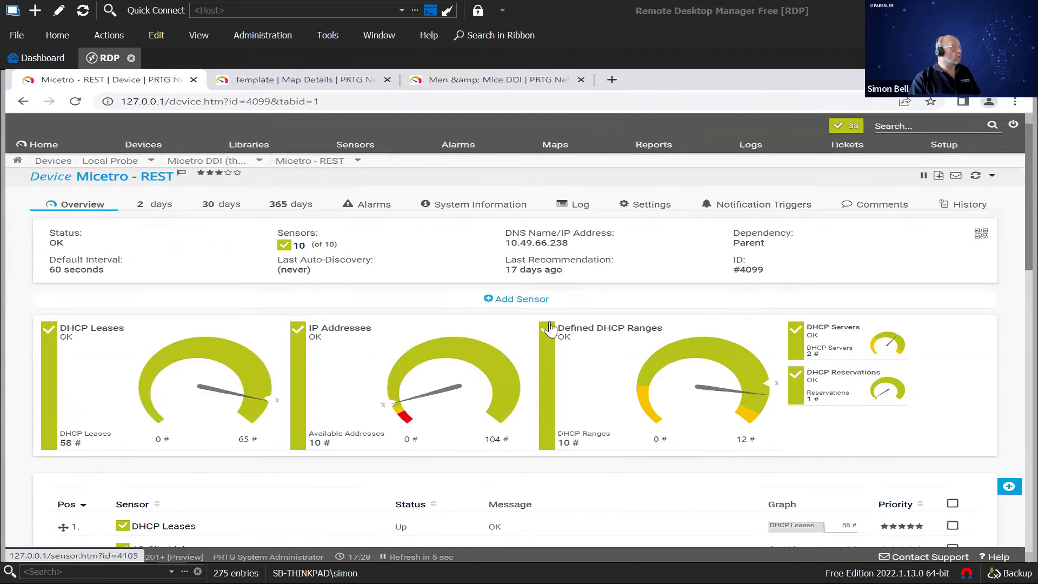
click(24, 101)
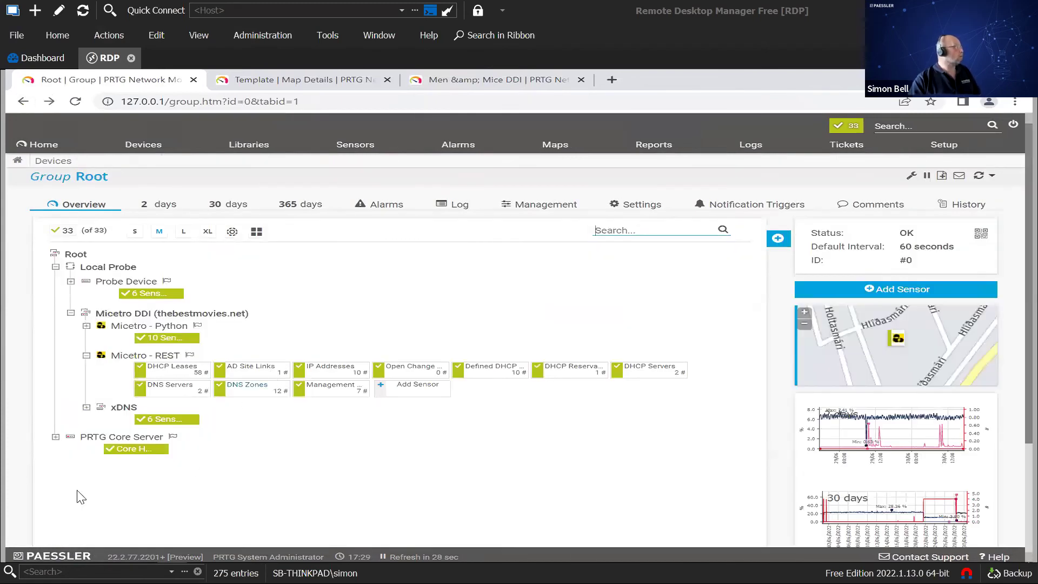
- Expand the xDNS group and Micetro DDI to list the DNS Service, Local and Cloud devices
click(86, 408)
click(71, 312)
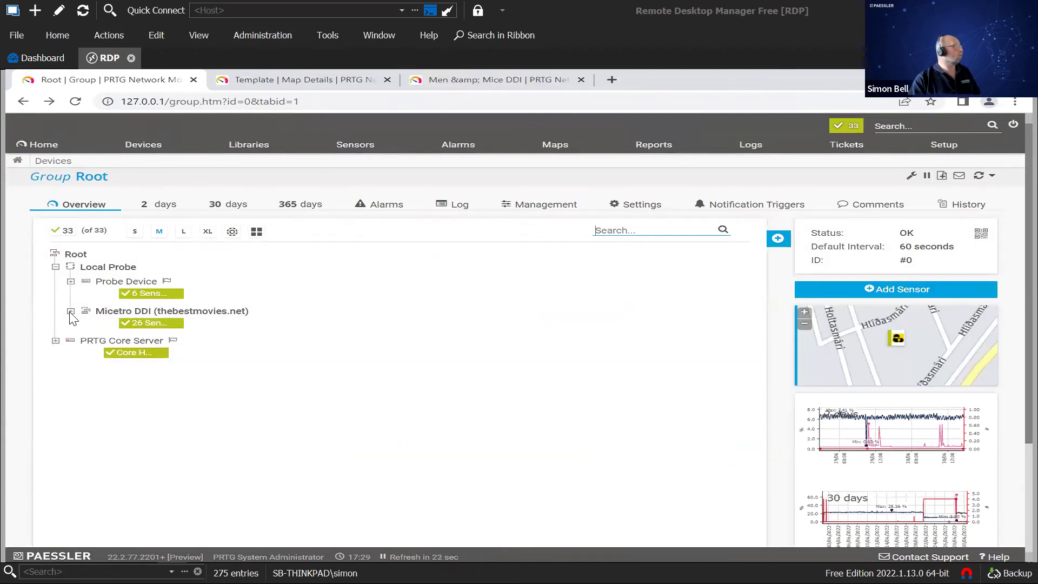
click(71, 313)
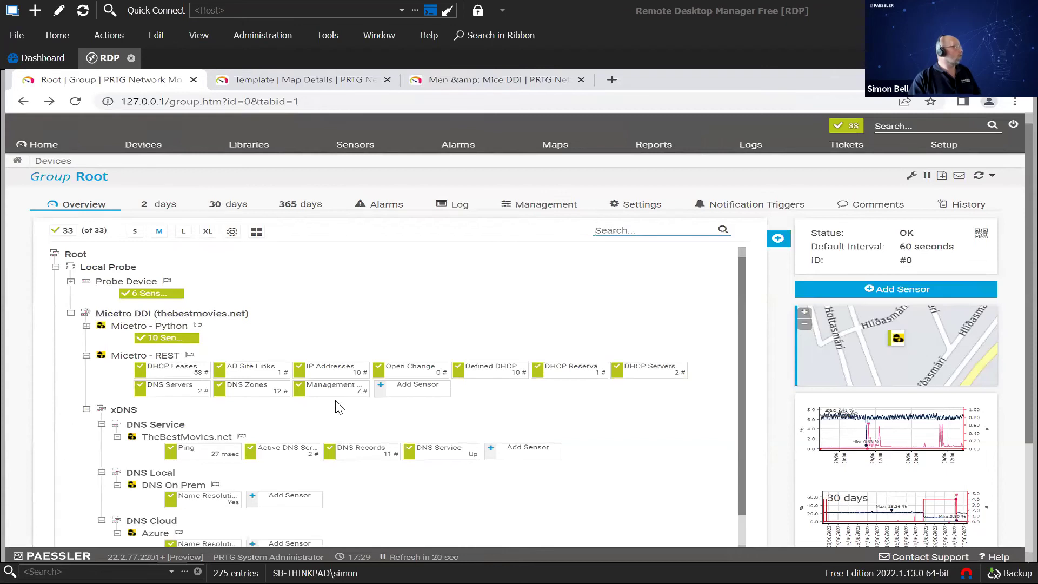
scroll(340, 407, down, 1)
scroll(535, 459, down, 1)
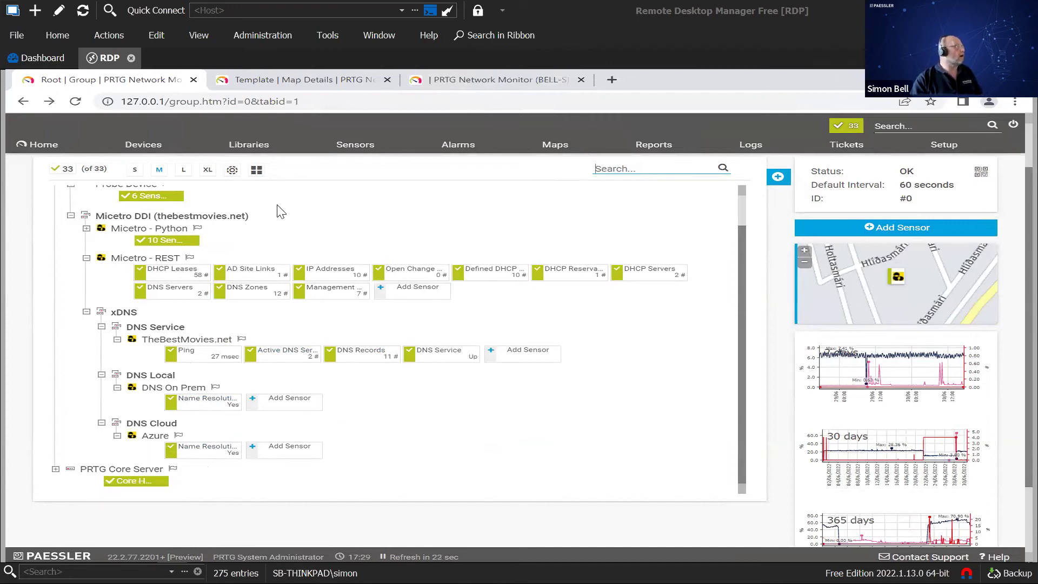
- Switch to the Men & Mice DDI tab and watch the DNS Service light turn orange
click(470, 80)
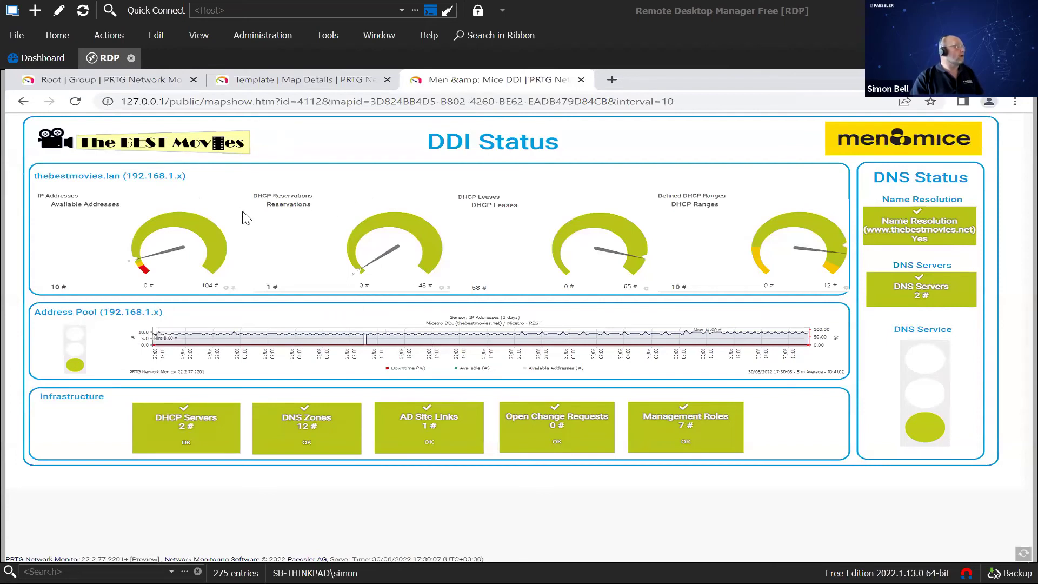
mouse_move(267, 202)
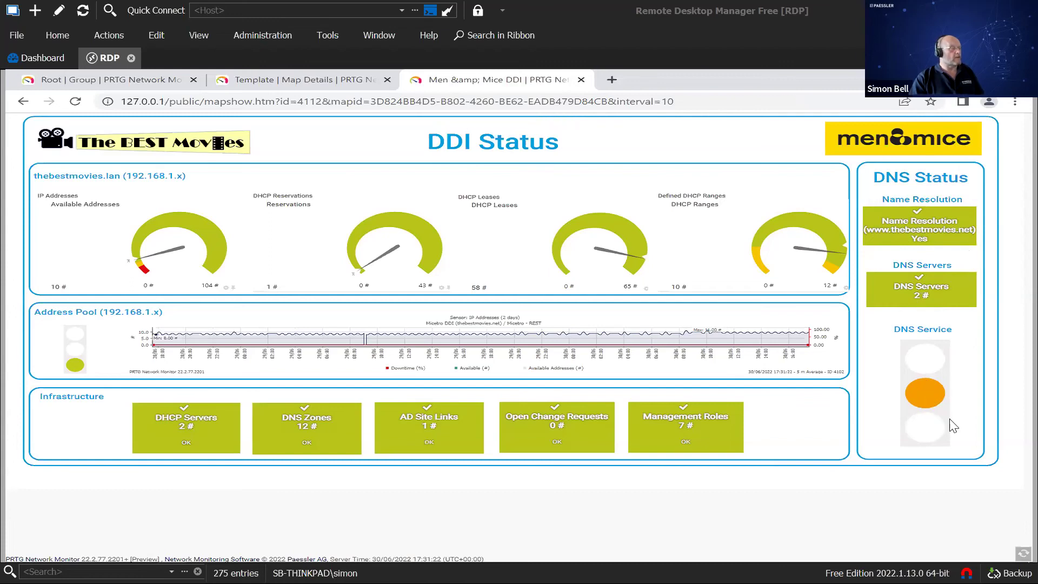
- Return to the Root group tree and view the Active DNS Servers sensor's warning details
click(65, 82)
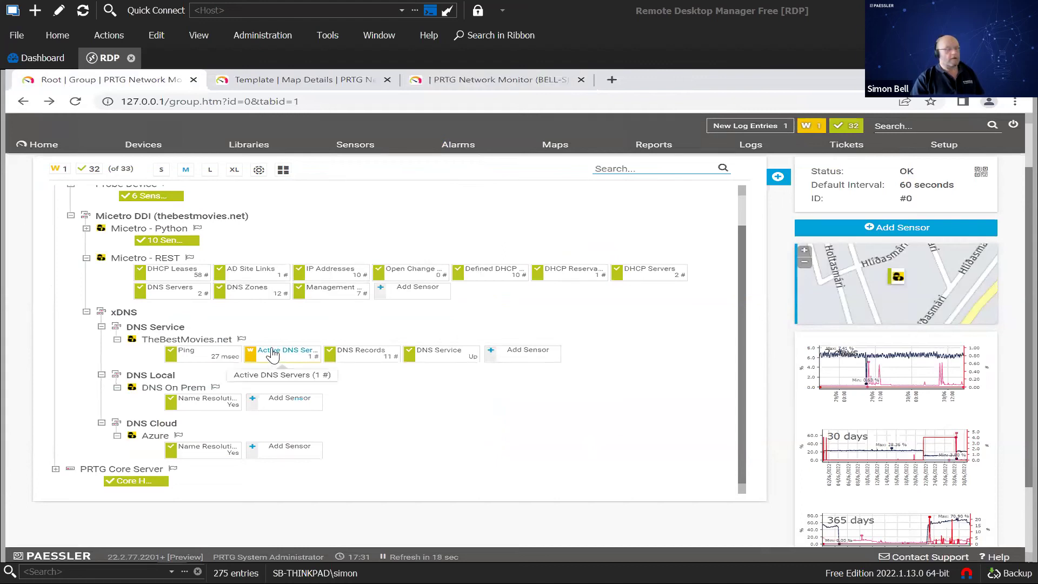
mouse_move(273, 354)
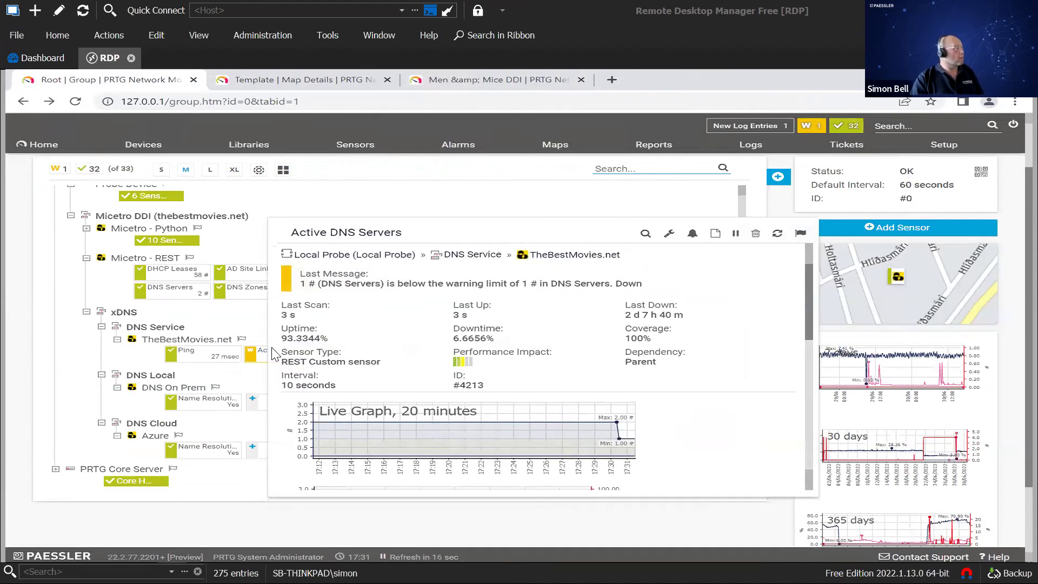